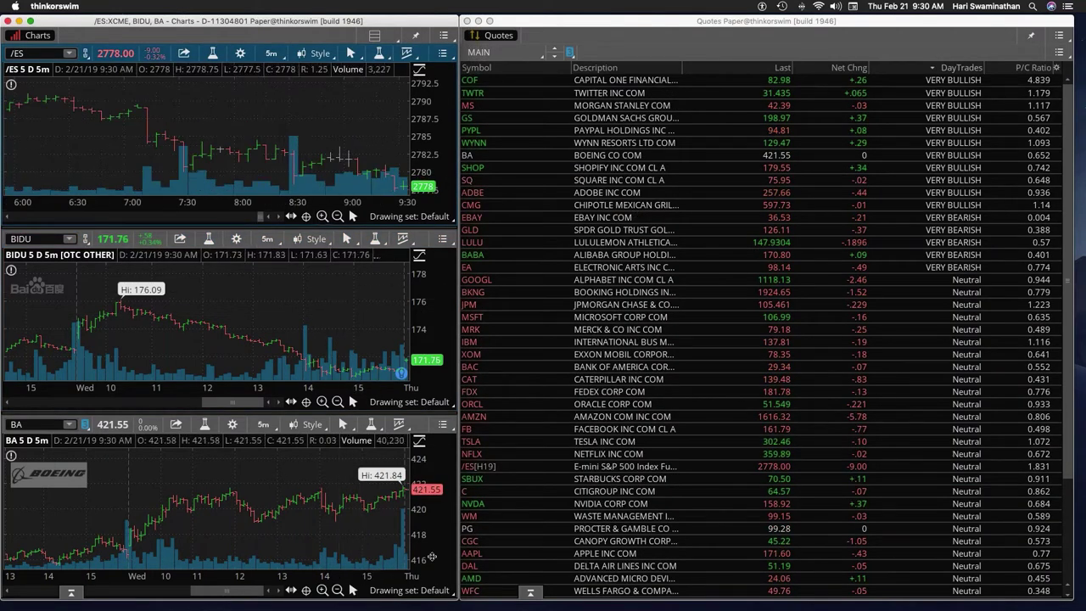
Zoom the BIDU chart and expand the BIDU position to show the +5 weekly 177.5 calls.
click(322, 401)
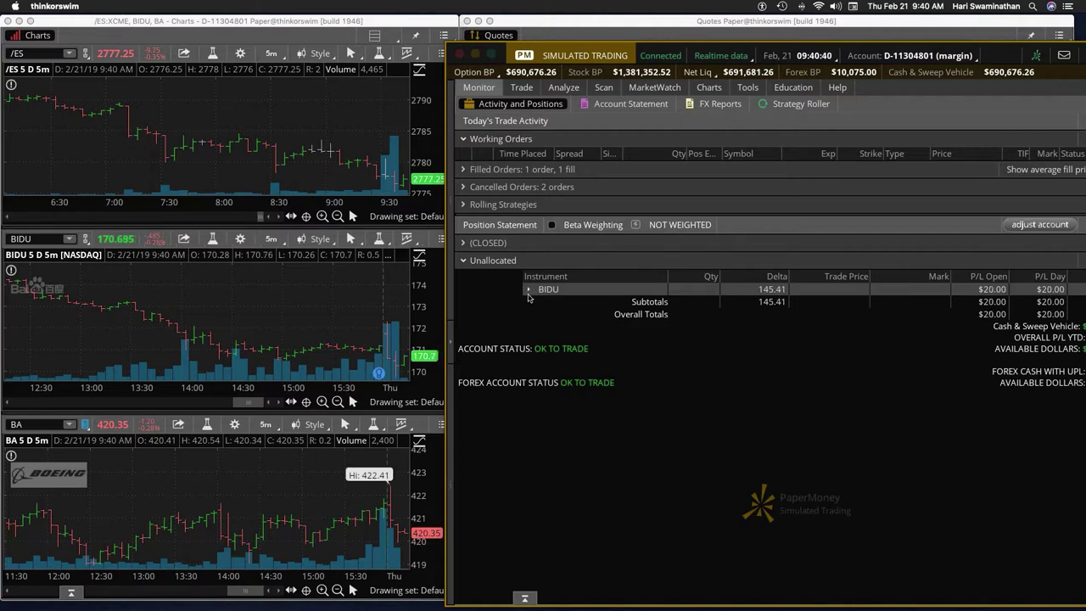
click(528, 290)
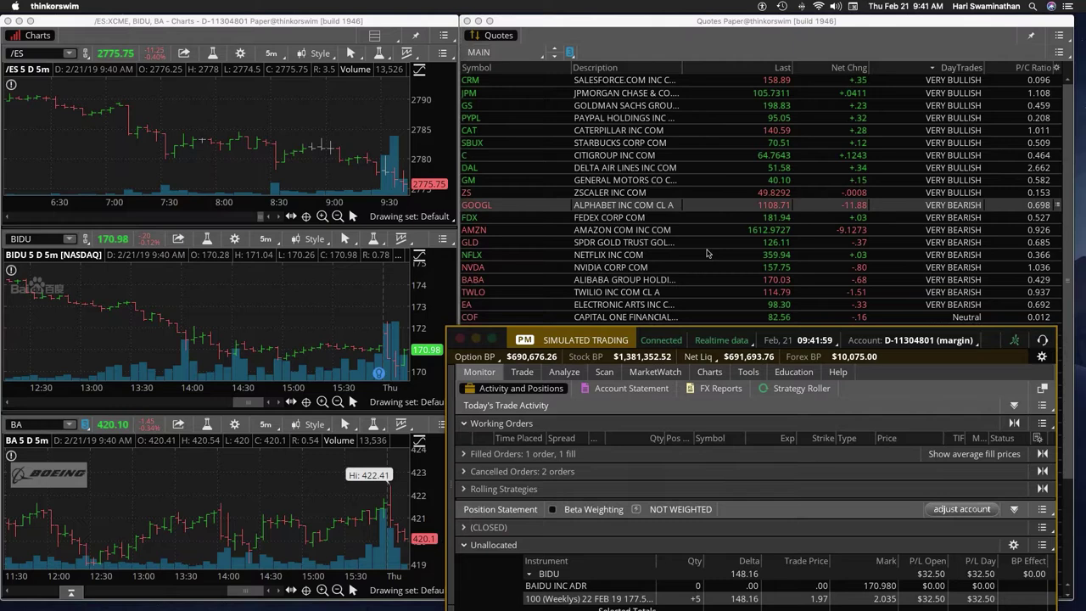
Load AMZN into the lower chart and send the order buying AMZN 22 Feb 1600 puts.
click(31, 421)
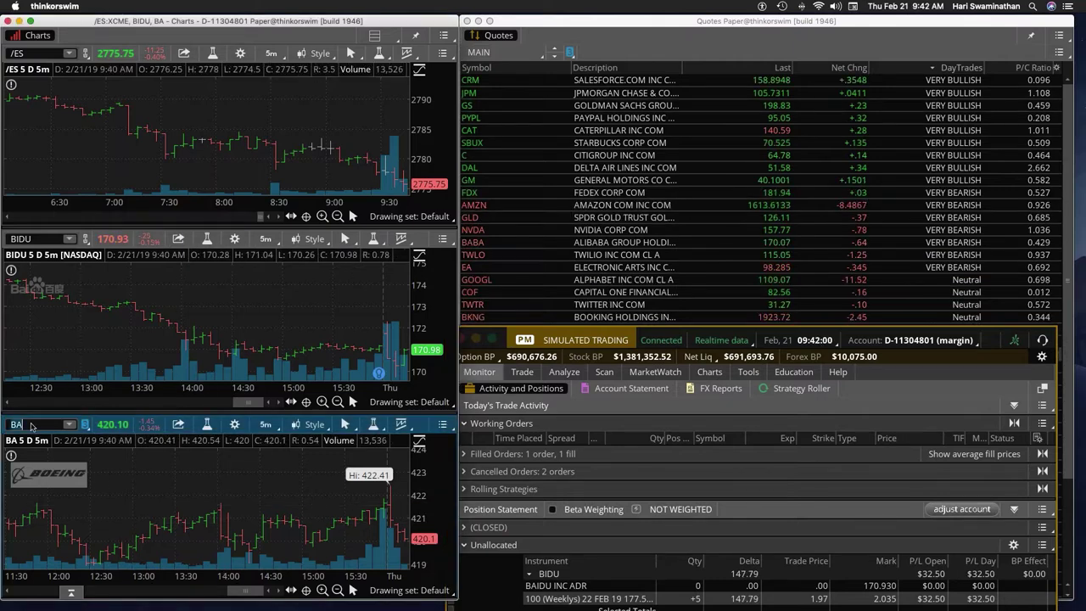
text(AMZN)
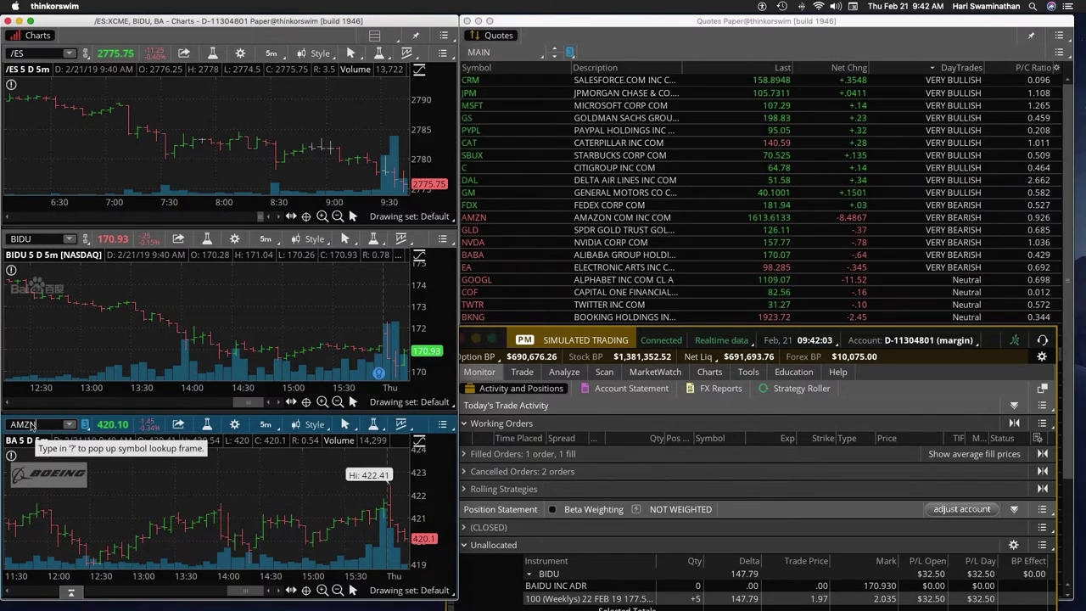
key(Return)
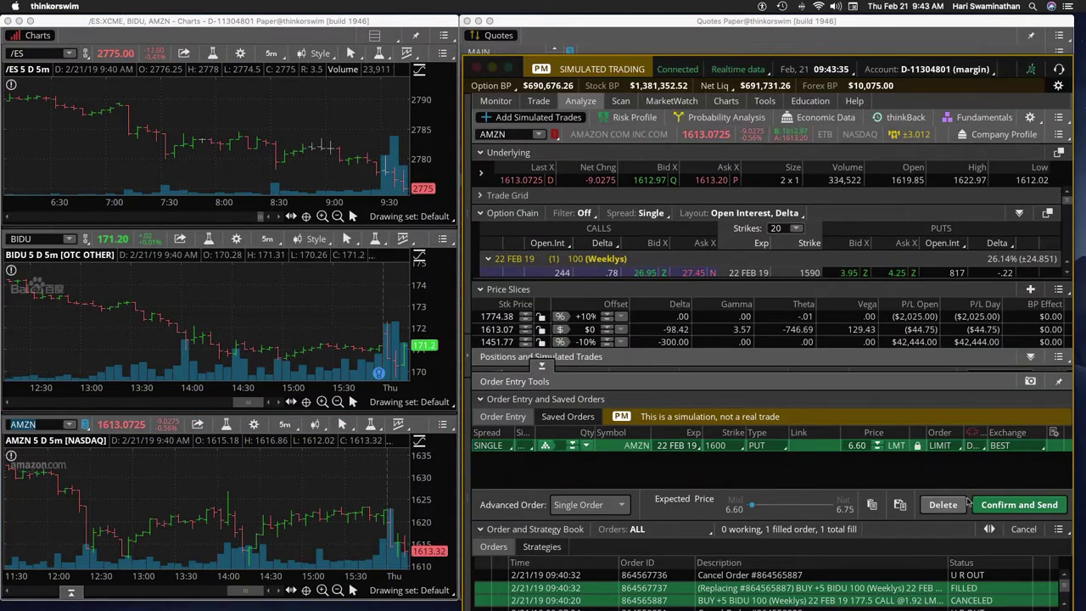
click(1014, 505)
click(1025, 500)
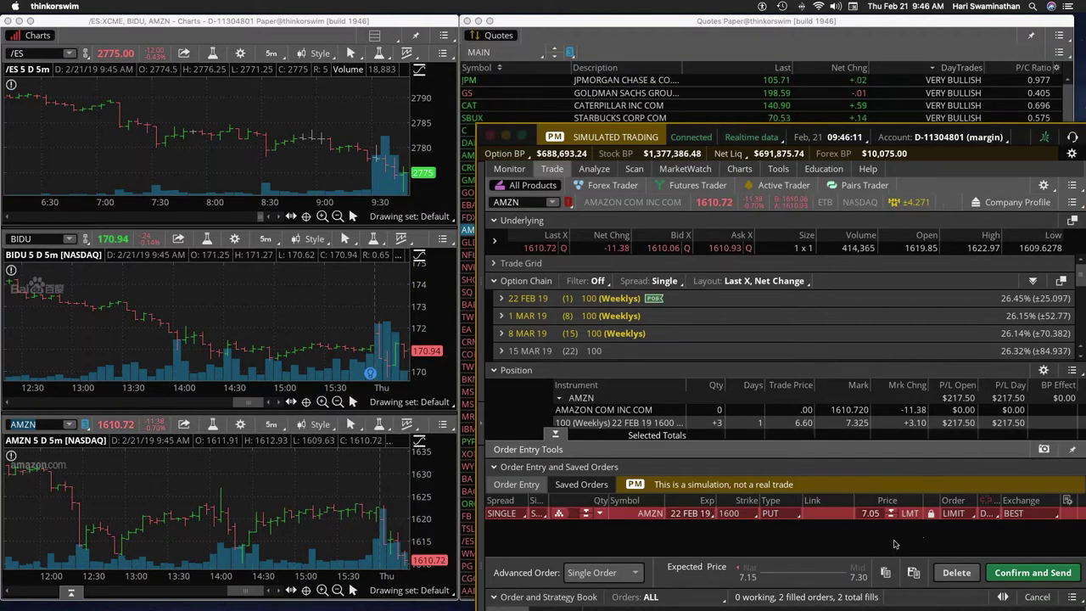
Confirm and send the SELL -3 AMZN 1600 put order to flatten the position.
click(1042, 572)
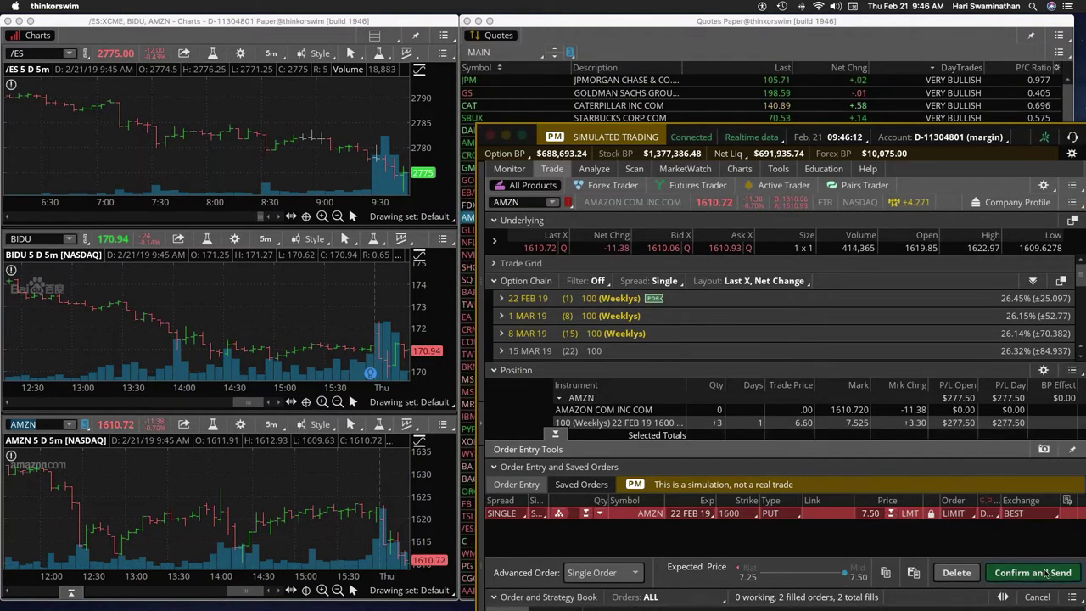
click(1042, 568)
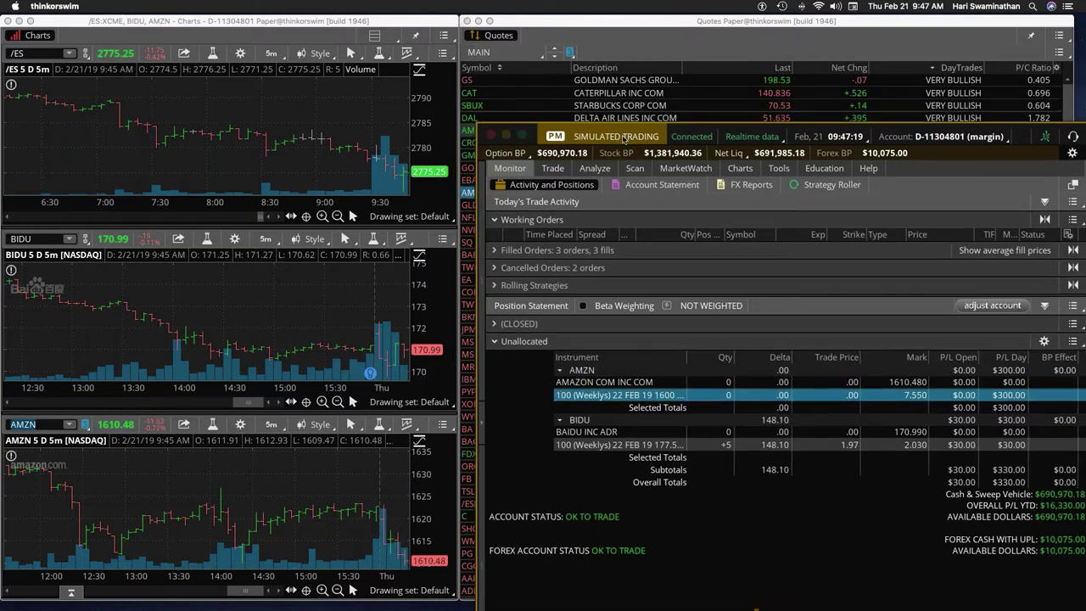
Drag the Monitor window aside to reveal the SPX 22 Feb weekly option chain.
drag(633, 139, 758, 160)
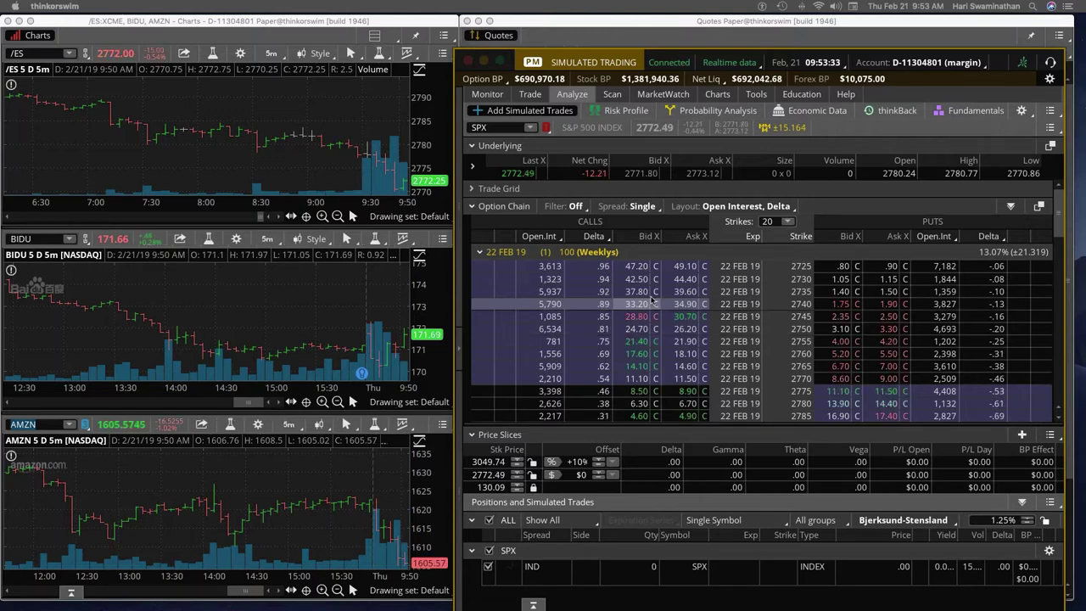
Duplicate the simulated SPX 2785 call trade as an order and send it, buying three calls.
scroll(652, 300, down, 3)
scroll(651, 301, down, 2)
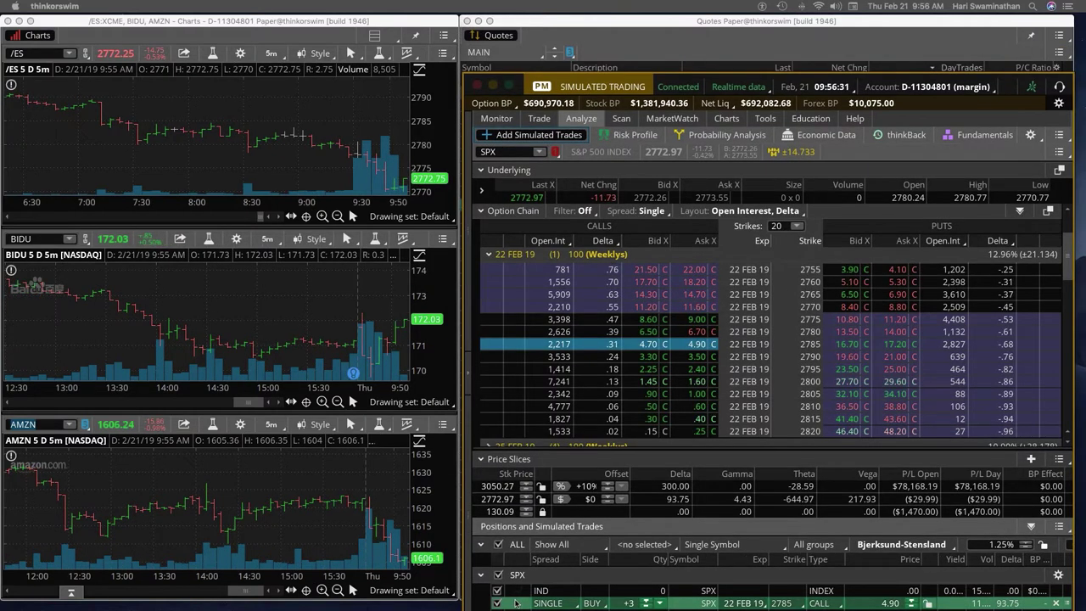
right_click(515, 602)
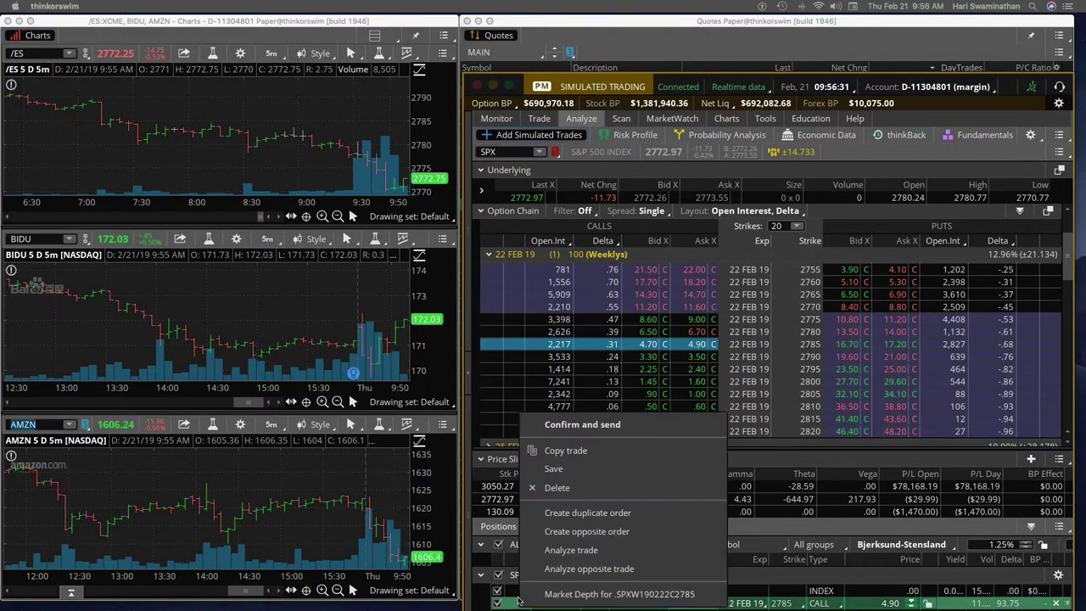
click(593, 513)
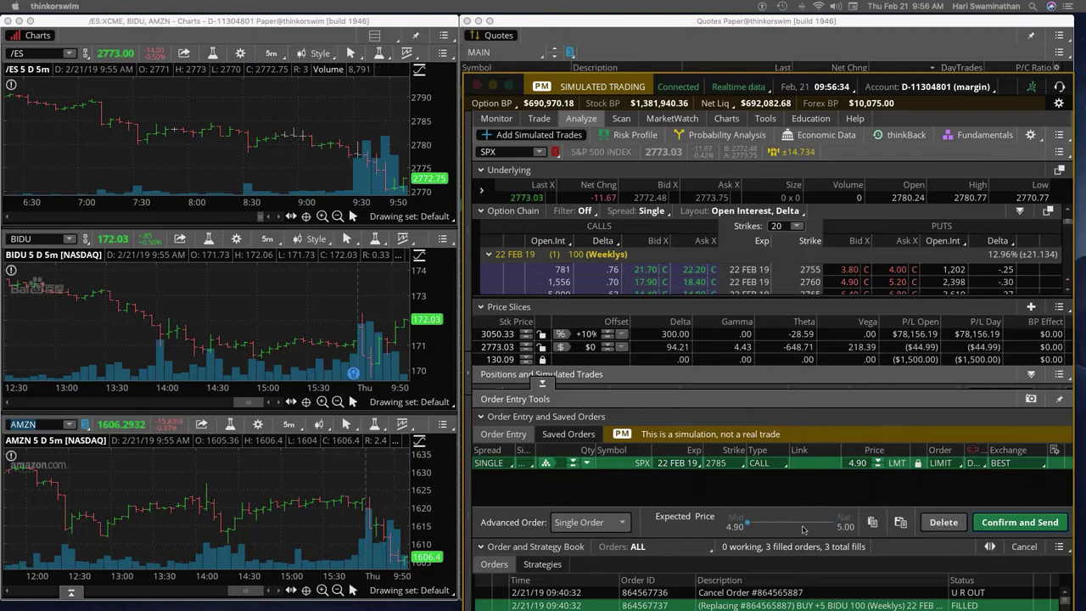
click(983, 523)
click(1024, 519)
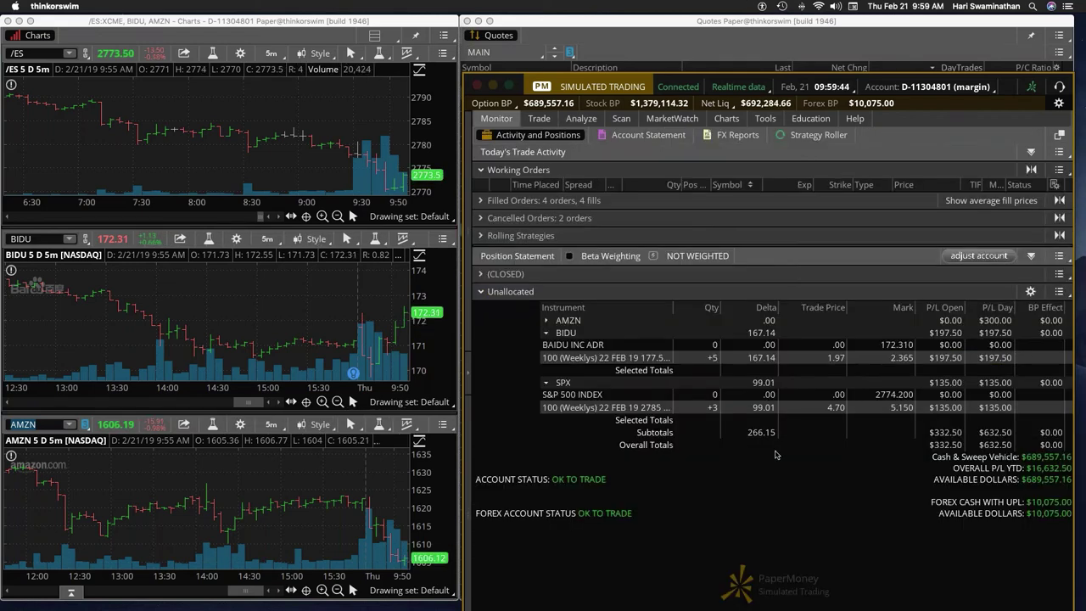
Send a closing order for the BIDU 177.5 calls, then return to Activity and Positions.
right_click(643, 358)
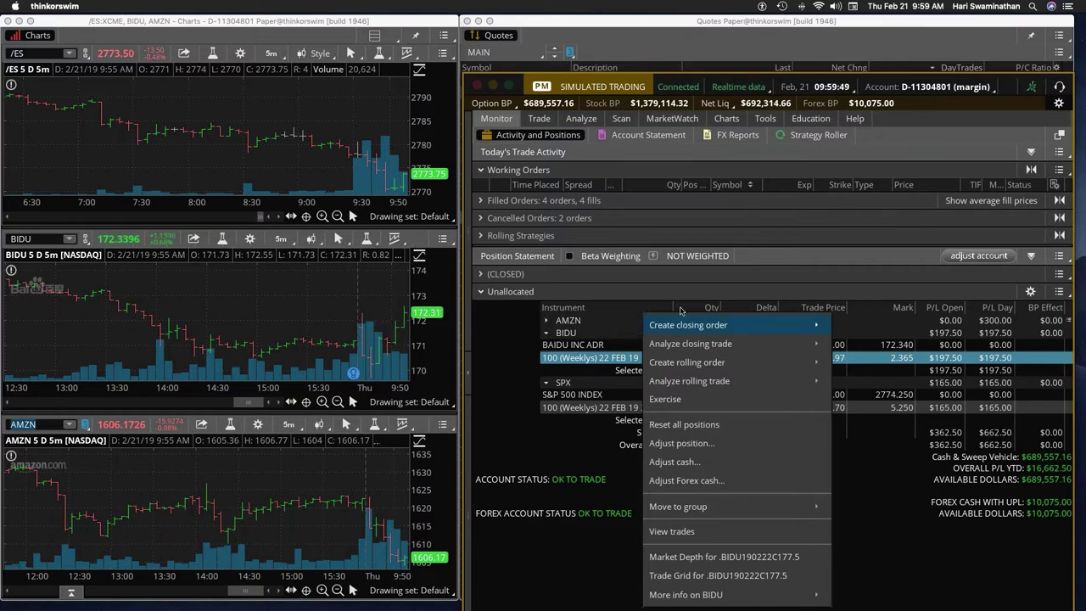
click(688, 325)
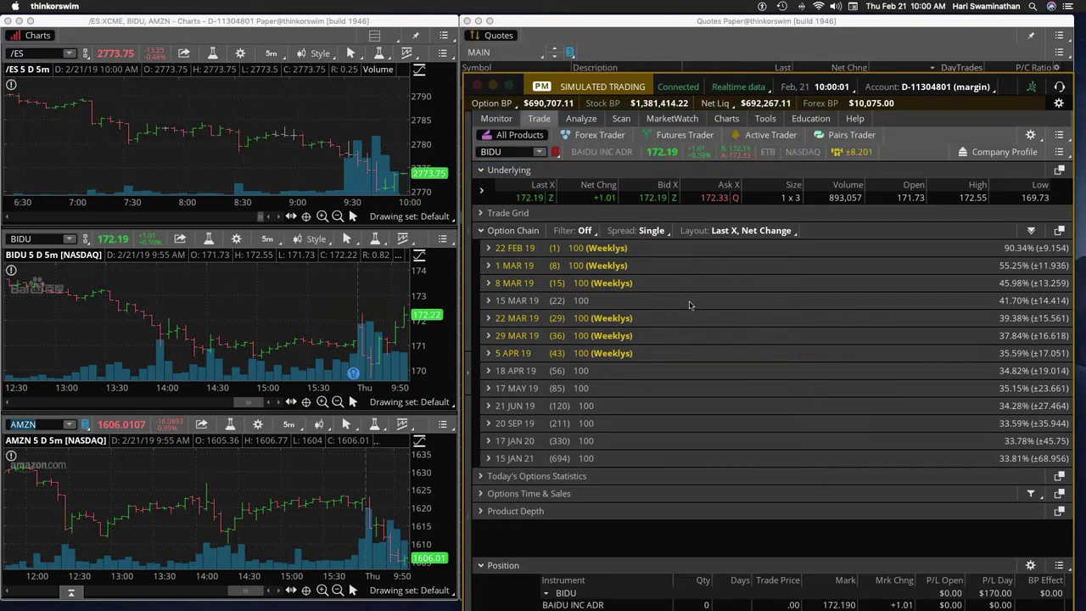
click(498, 119)
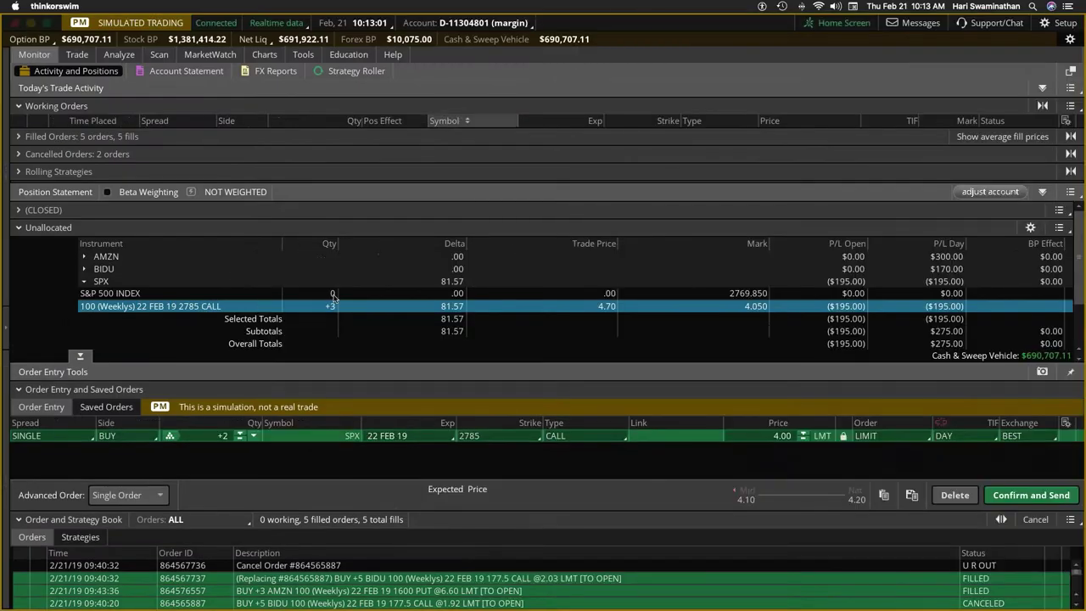
Exit full screen and send the BUY +2 SPX 2785 call order.
click(47, 24)
click(999, 488)
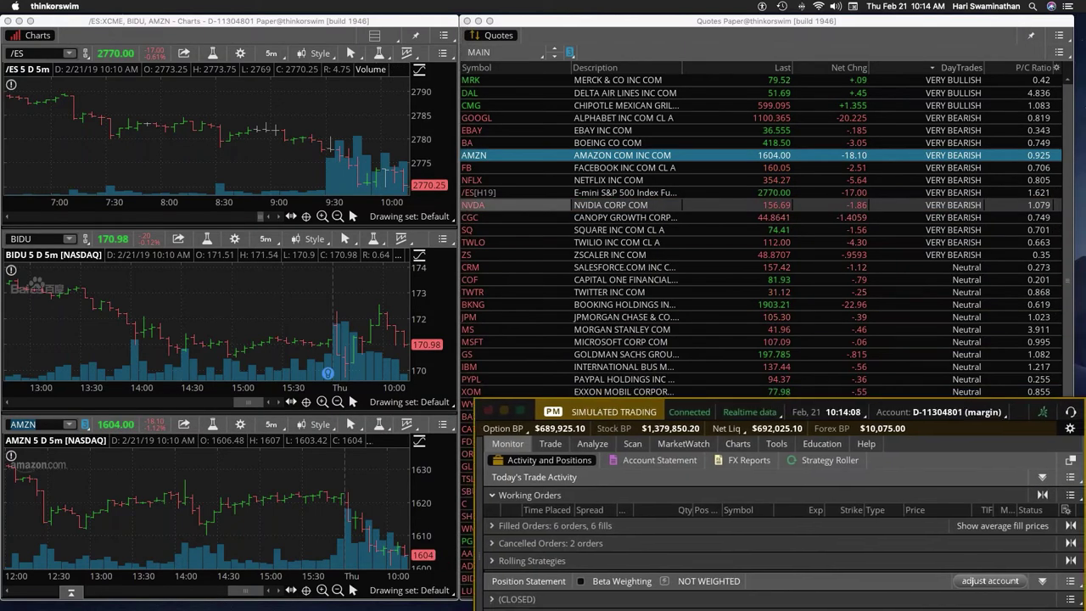
Drag the Monitor window upward until all Unallocated positions are visible.
mouse_move(608, 330)
mouse_down()
mouse_move(588, 185)
mouse_move(589, 272)
mouse_up()
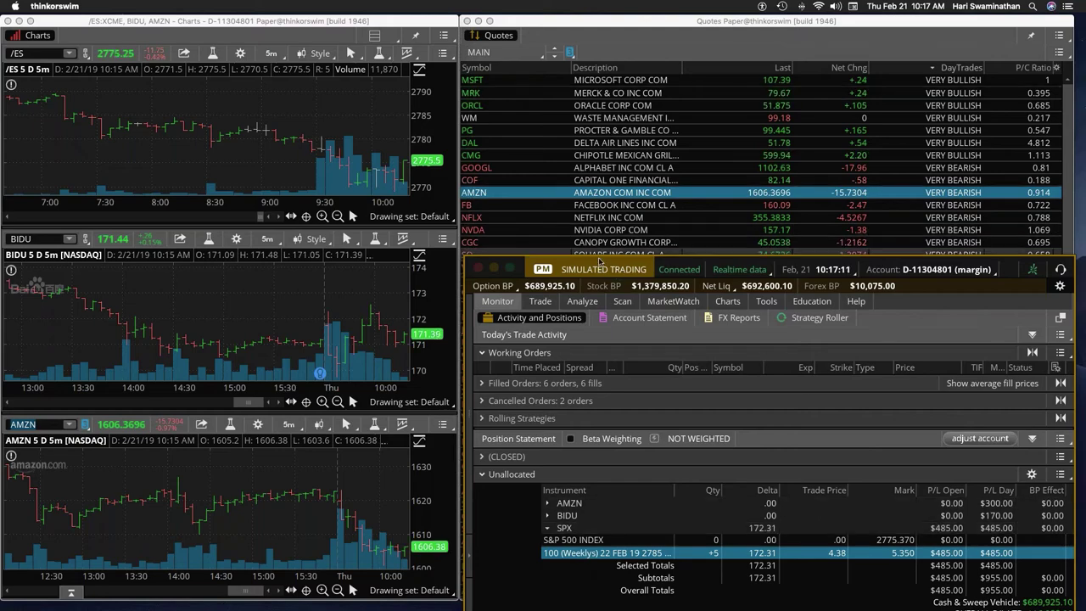
drag(599, 271, 608, 102)
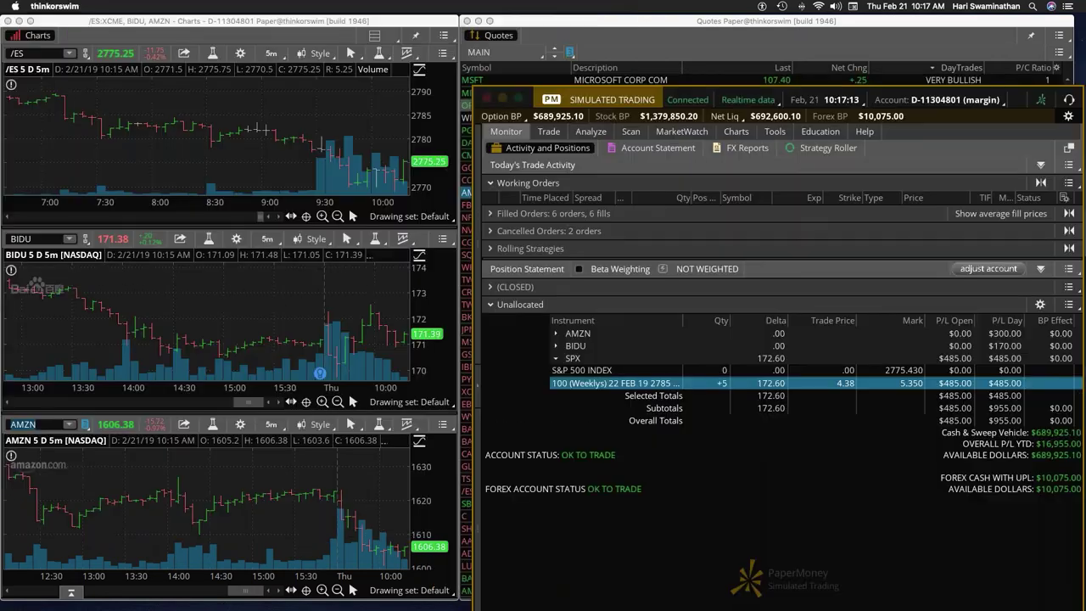
Create a closing order for the SPX 2785 calls with quantity -3 and send it.
right_click(643, 382)
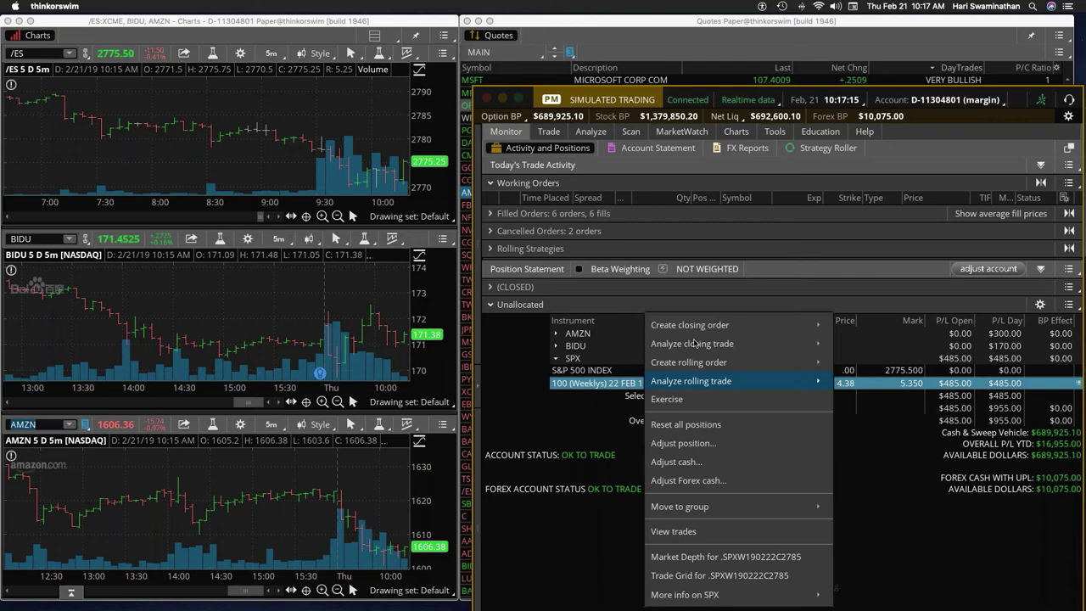
click(709, 325)
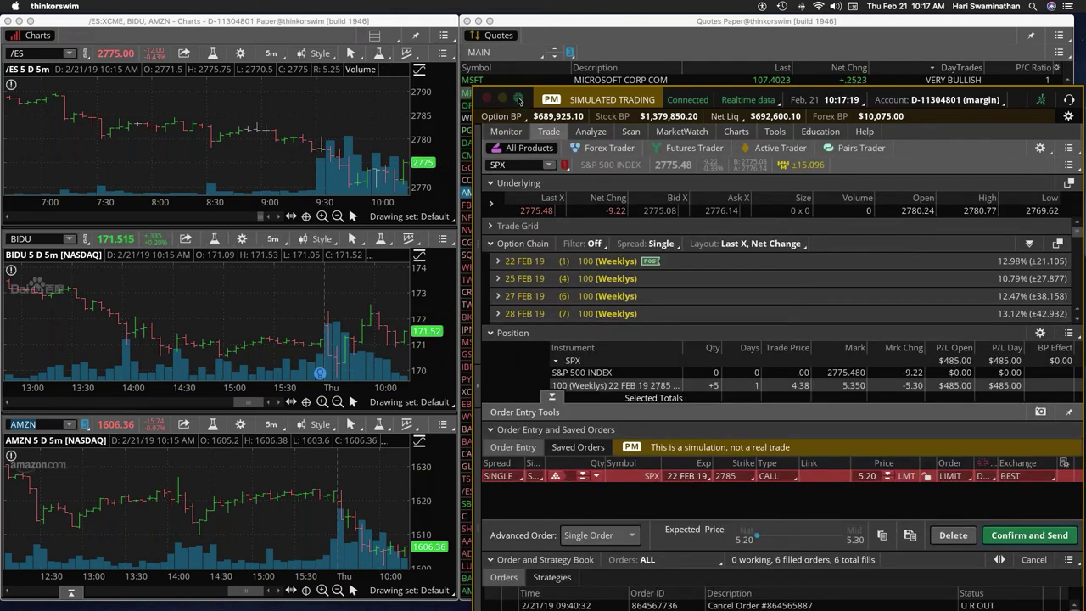
click(502, 99)
click(239, 432)
click(240, 432)
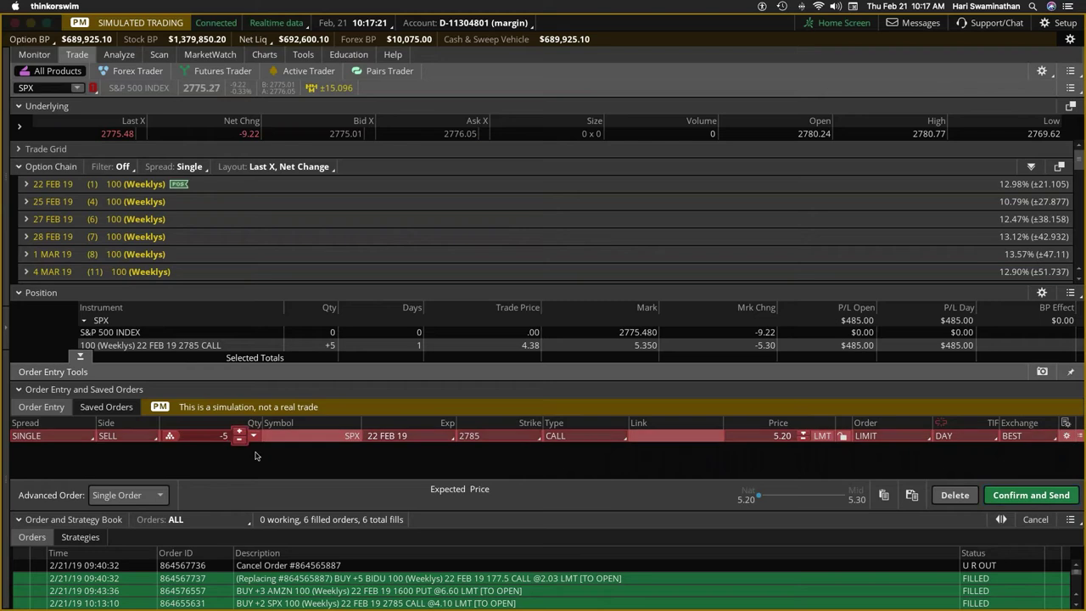
click(1028, 495)
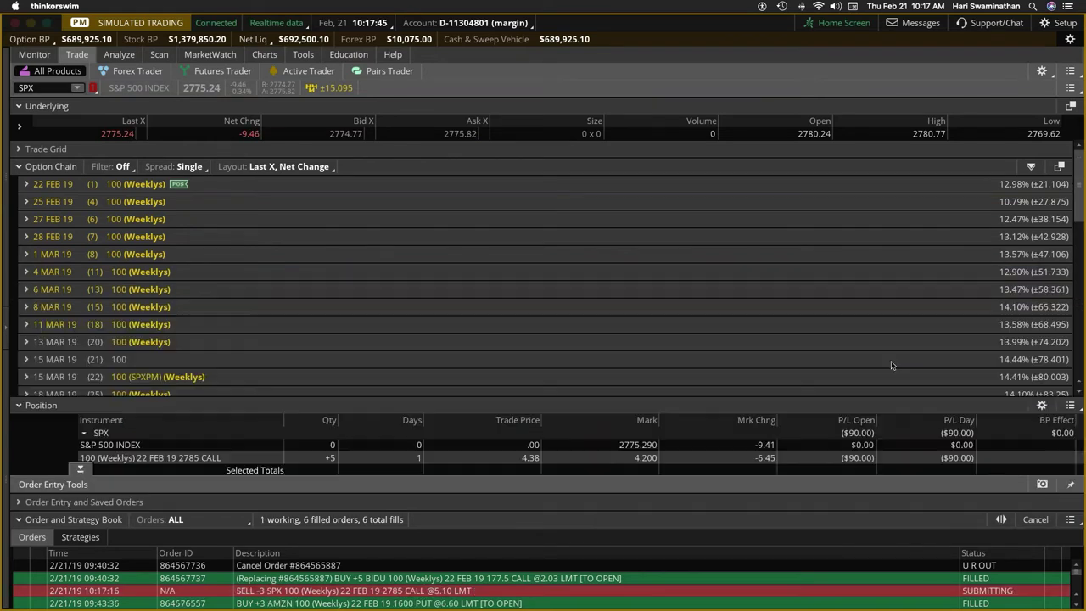
click(46, 22)
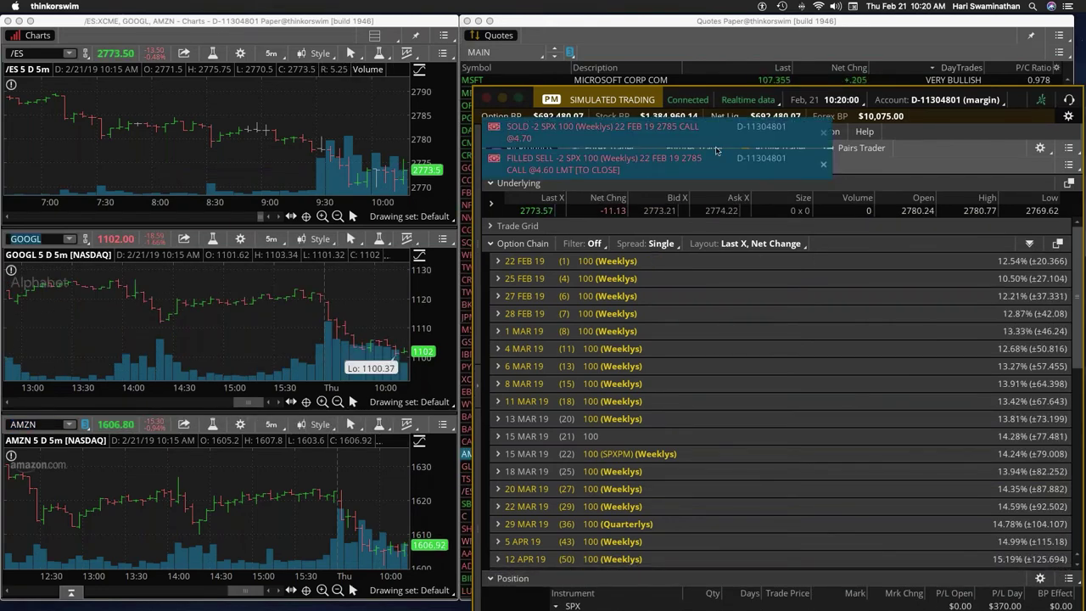
Switch to Activity and Positions to show AMZN, BIDU and SPX flat with $840 day profit.
click(505, 131)
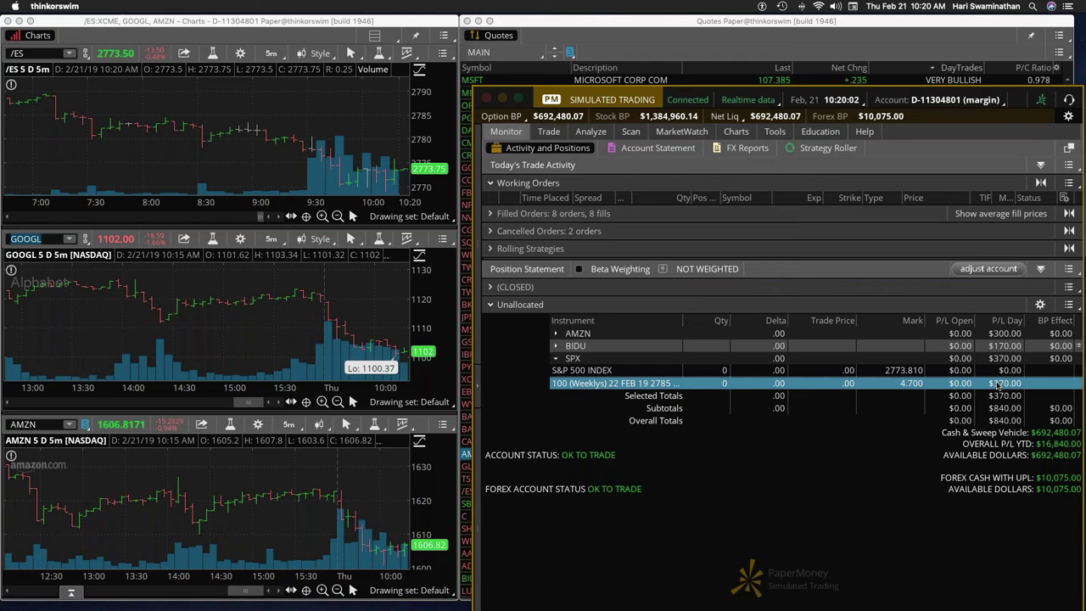